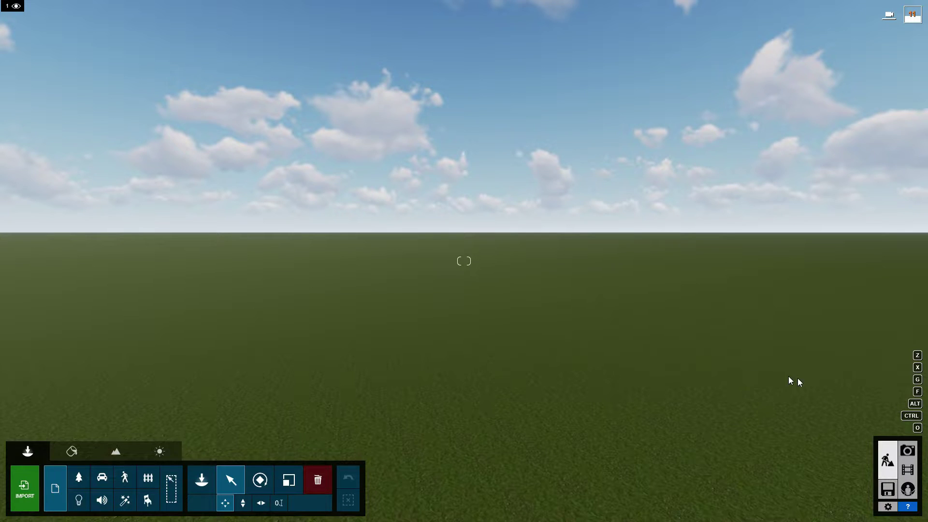
- Open the Settings screen from the gear button in the bottom-right panel
left_click(888, 507)
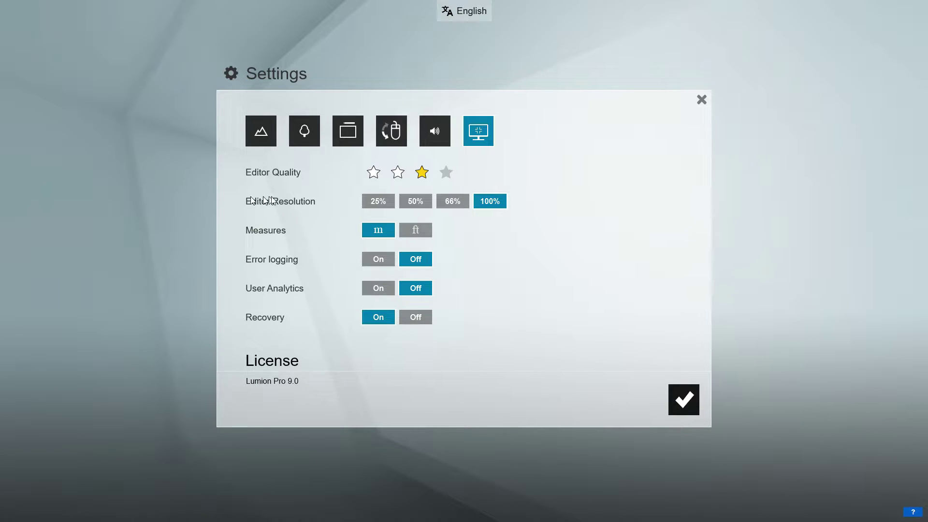
- Try an Editor Quality star level in Settings, ending at three stars
left_click(409, 174)
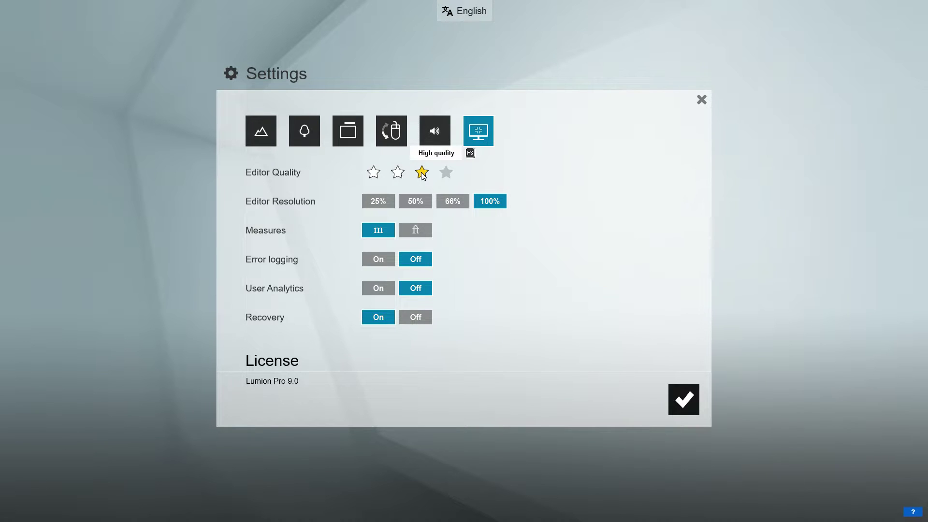
- Keep Editor Quality at three stars (High quality) and confirm Settings to return to the scene
left_click(422, 175)
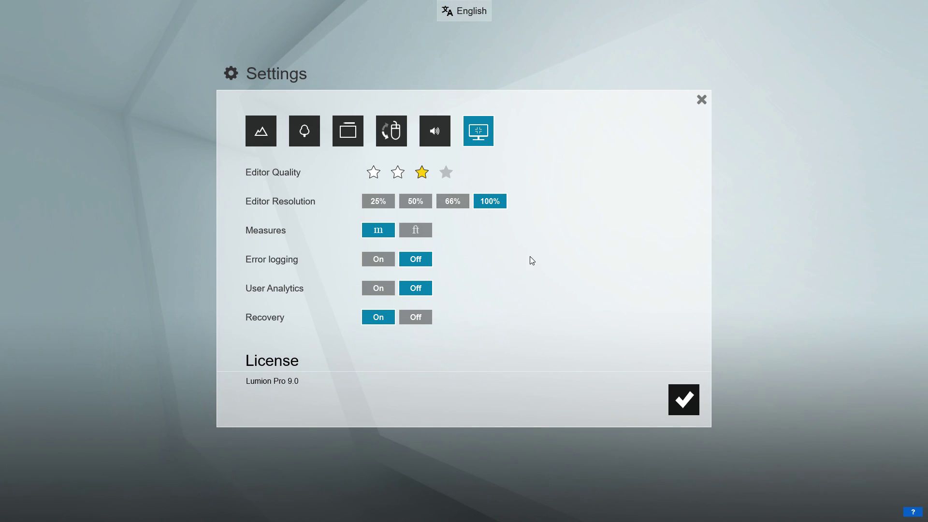
left_click(686, 397)
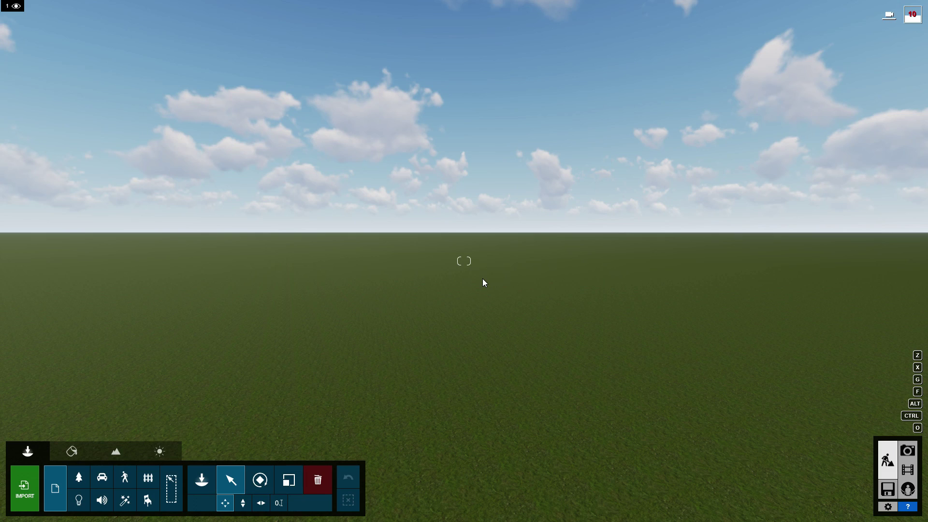